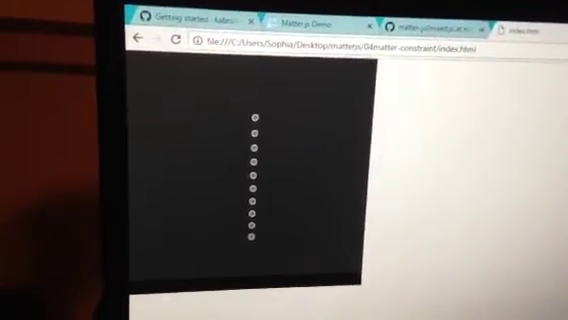
# Open developer tools with F12 on the Matter.js constraint demo page.
pyautogui.press('F12')
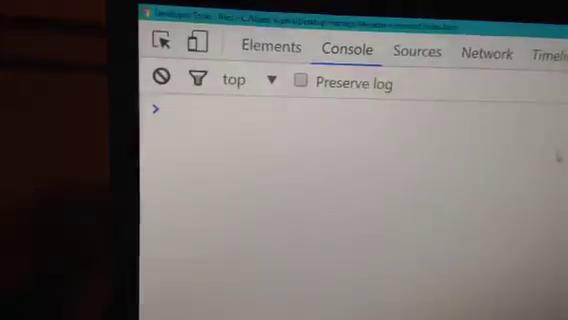
# In the Sources panel, expand matterjs and 04matter-constraint, and open sketch.js.
pyautogui.click(434, 58)
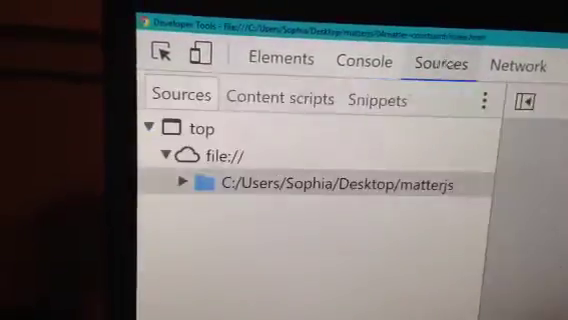
pyautogui.click(200, 160)
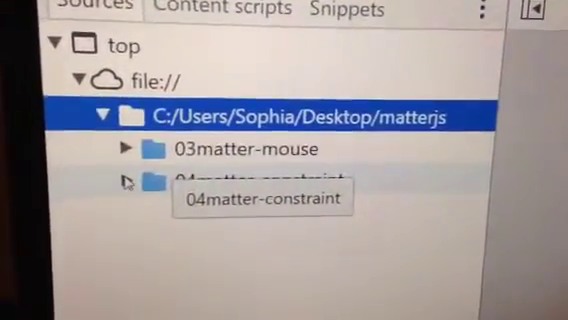
pyautogui.click(162, 203)
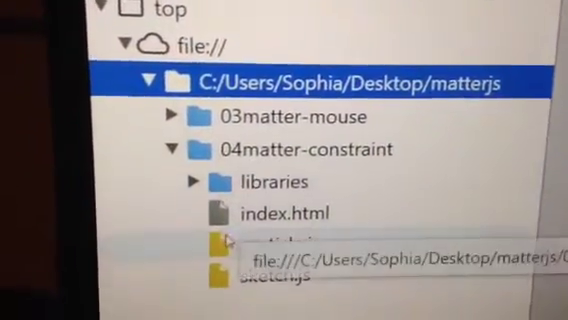
pyautogui.click(334, 243)
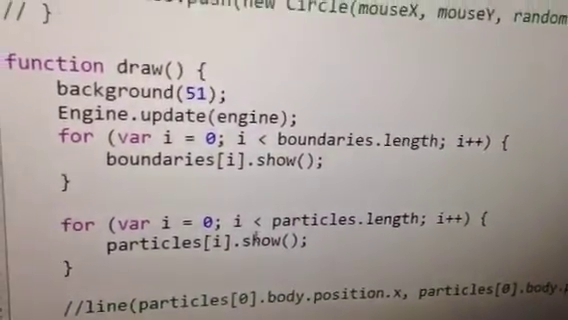
# Highlight the gap between the two draw() loops, then the particles loop, clearing each selection.
pyautogui.moveTo(100, 183); pyautogui.dragTo(250, 221)
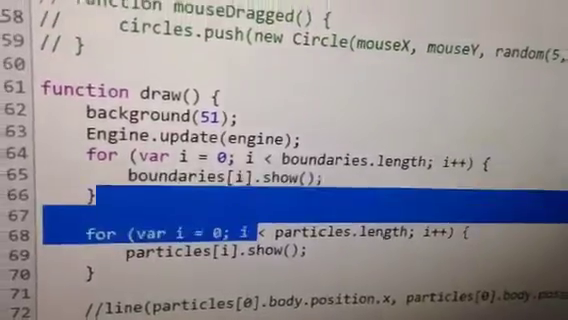
pyautogui.click(46, 213)
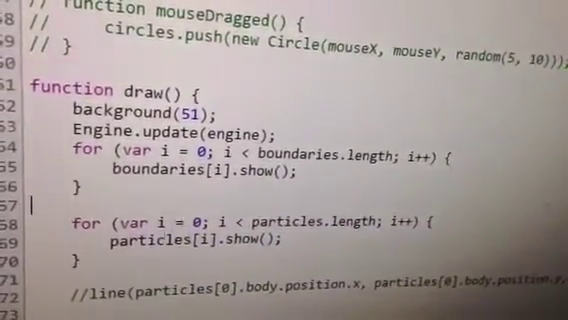
pyautogui.moveTo(84, 255); pyautogui.dragTo(74, 217)
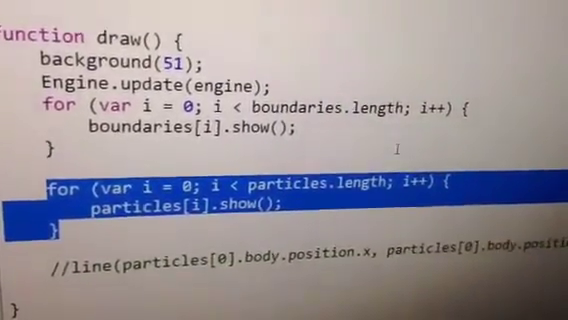
pyautogui.click(282, 206)
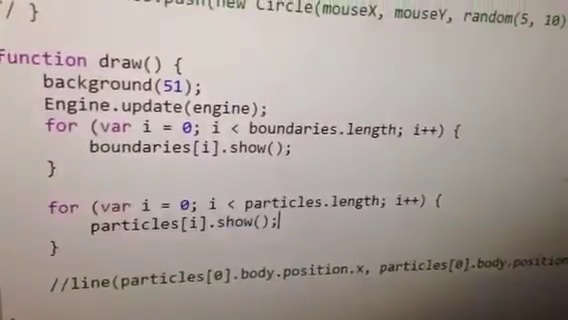
pyautogui.scroll(10, 284, 160)
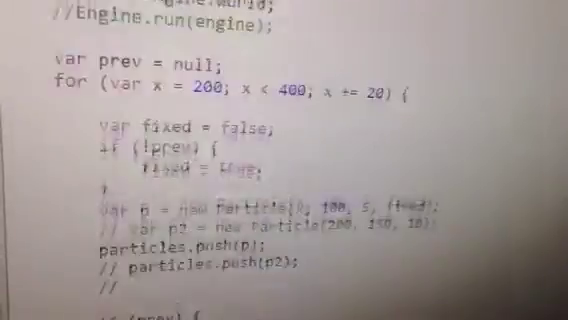
pyautogui.scroll(3, 284, 160)
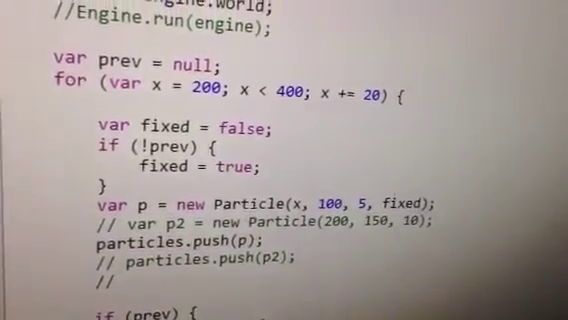
pyautogui.moveTo(436, 201); pyautogui.dragTo(98, 201)
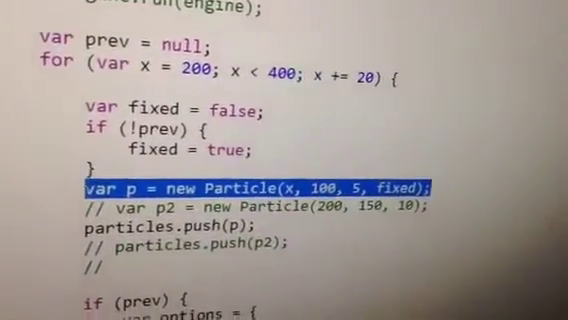